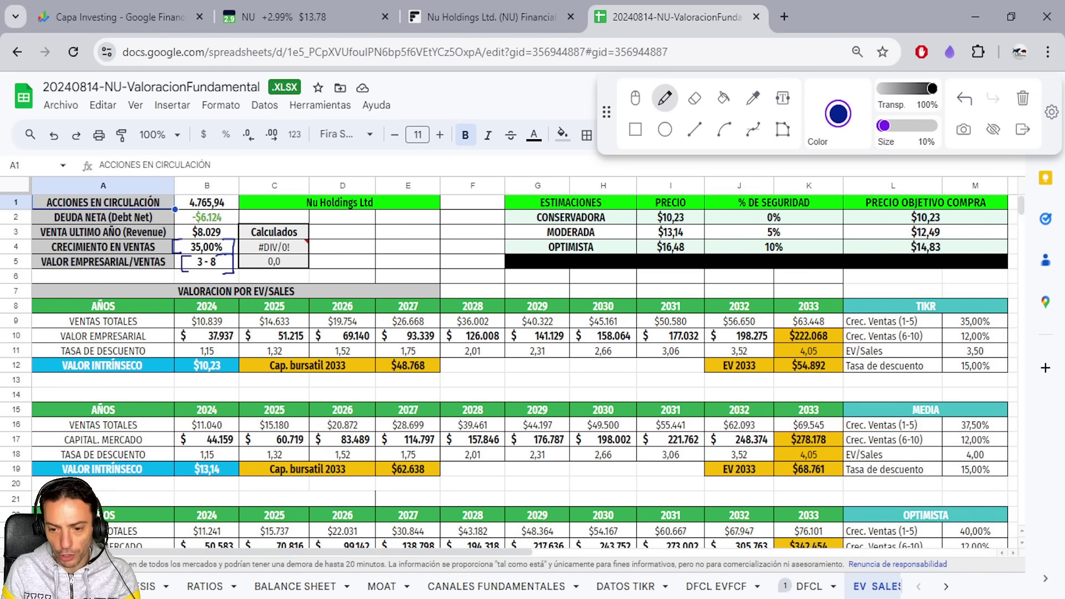
Mark the TIKR scenario's years 1-5 sales growth with an arrow and tick the total sales for 2024, 2025 and 2026.
{"action": "mouse_move", "coordinate": [923, 321]}
{"action": "left_mouse_down"}
{"action": "mouse_move", "coordinate": [949, 321]}
{"action": "mouse_move", "coordinate": [920, 321]}
{"action": "left_mouse_up"}
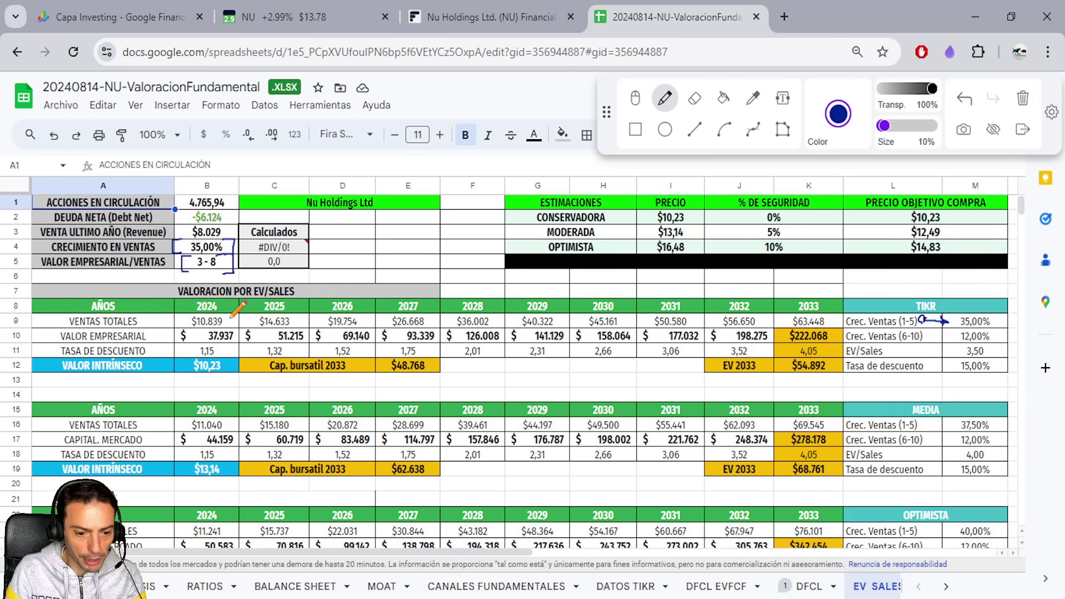
{"action": "left_click_drag", "start_coordinate": [231, 319], "coordinate": [233, 322]}
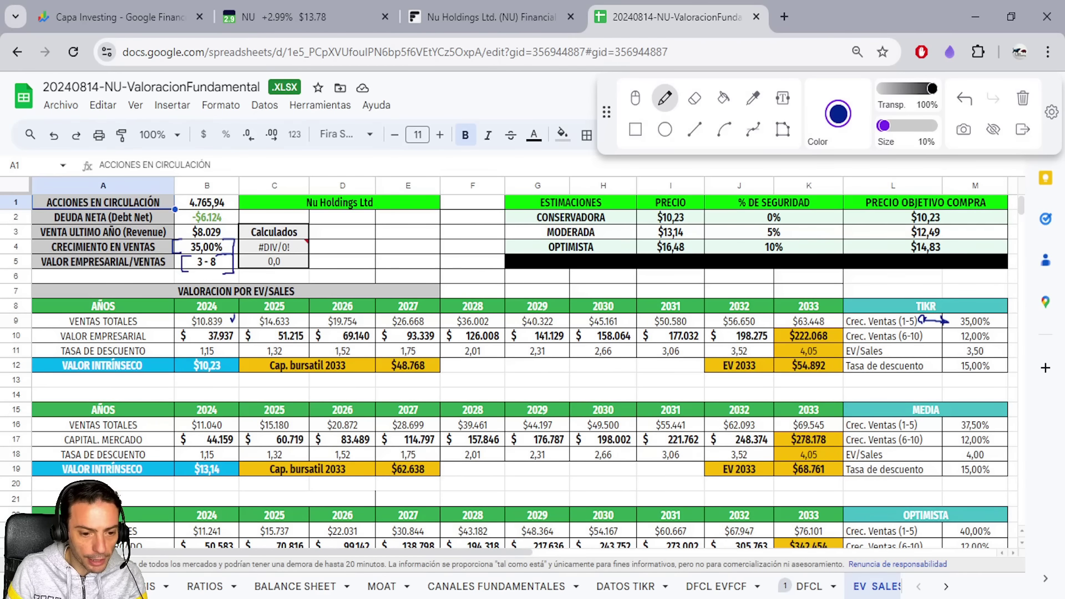
{"action": "left_click_drag", "start_coordinate": [296, 317], "coordinate": [303, 315]}
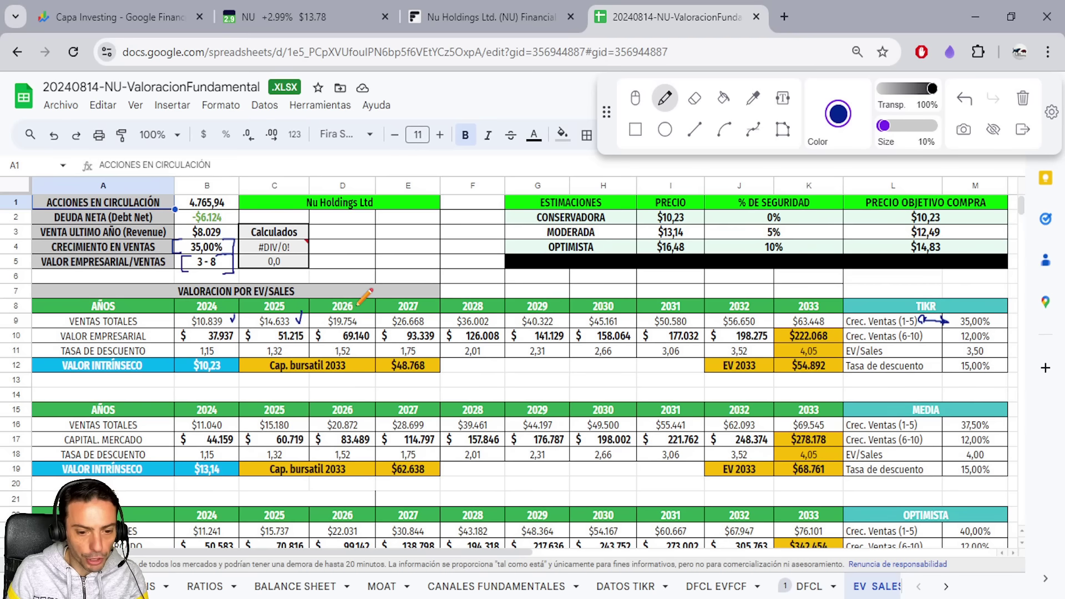
{"action": "left_click_drag", "start_coordinate": [362, 318], "coordinate": [368, 314]}
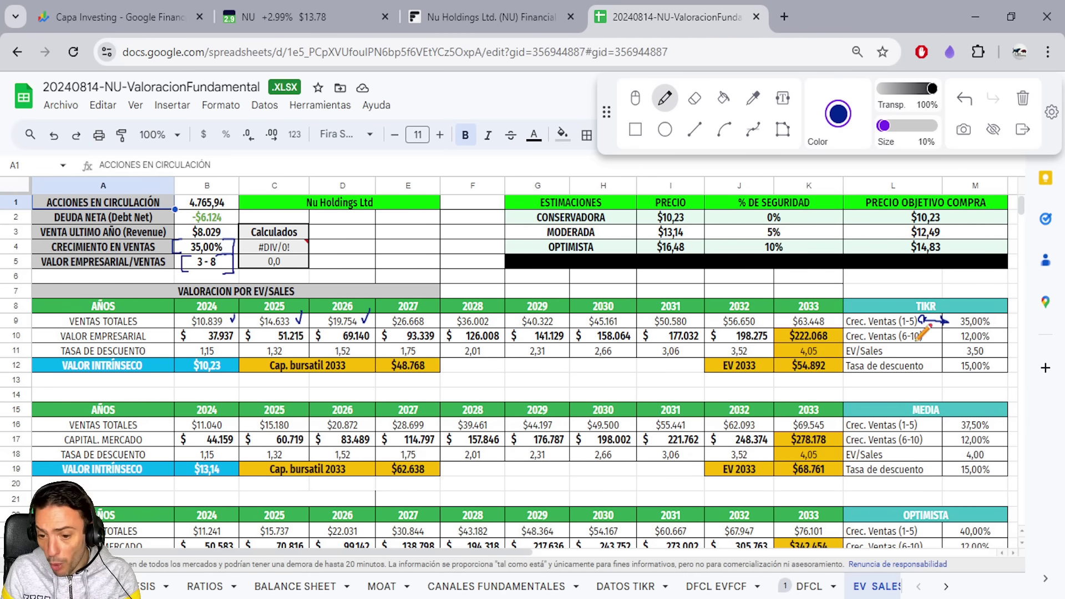
Annotate the TIKR scenario: arrow at years 6-10 growth, underlined discount rate, and circles around the EV/Sales multiple and the 2024 intrinsic value.
{"action": "left_click_drag", "start_coordinate": [933, 336], "coordinate": [951, 335]}
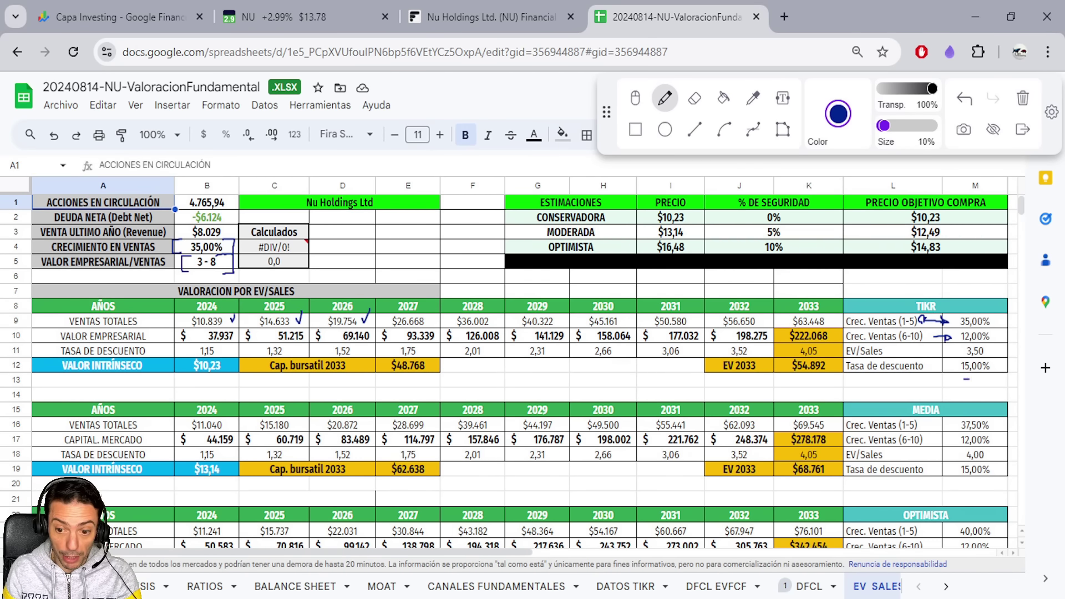
{"action": "left_click_drag", "start_coordinate": [961, 376], "coordinate": [995, 381]}
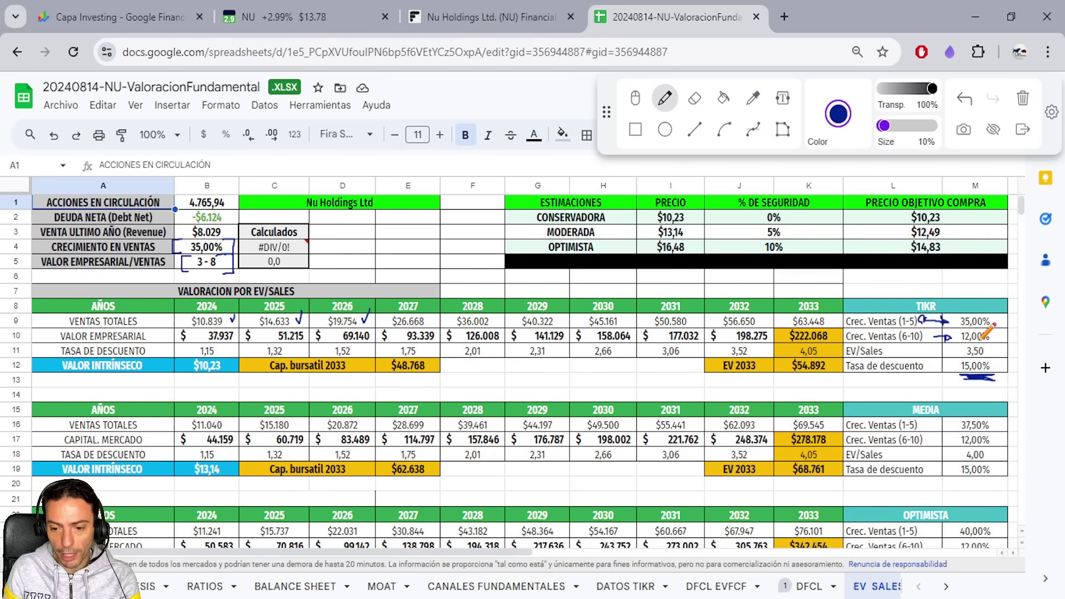
{"action": "mouse_move", "coordinate": [979, 336]}
{"action": "left_mouse_down"}
{"action": "mouse_move", "coordinate": [943, 351]}
{"action": "mouse_move", "coordinate": [1011, 358]}
{"action": "mouse_move", "coordinate": [946, 339]}
{"action": "left_mouse_up"}
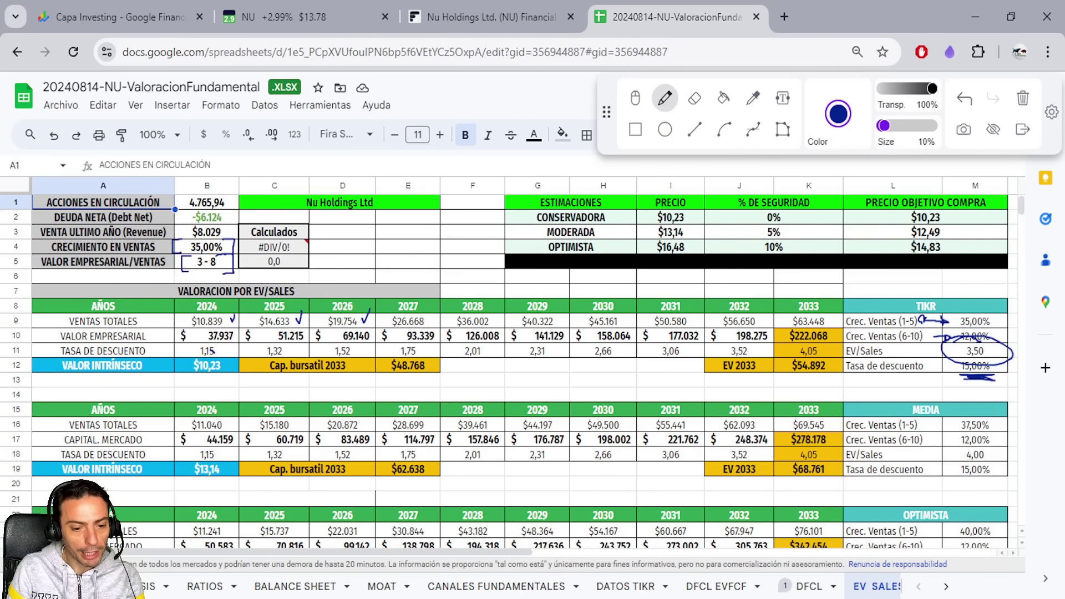
{"action": "left_click_drag", "start_coordinate": [211, 350], "coordinate": [228, 349]}
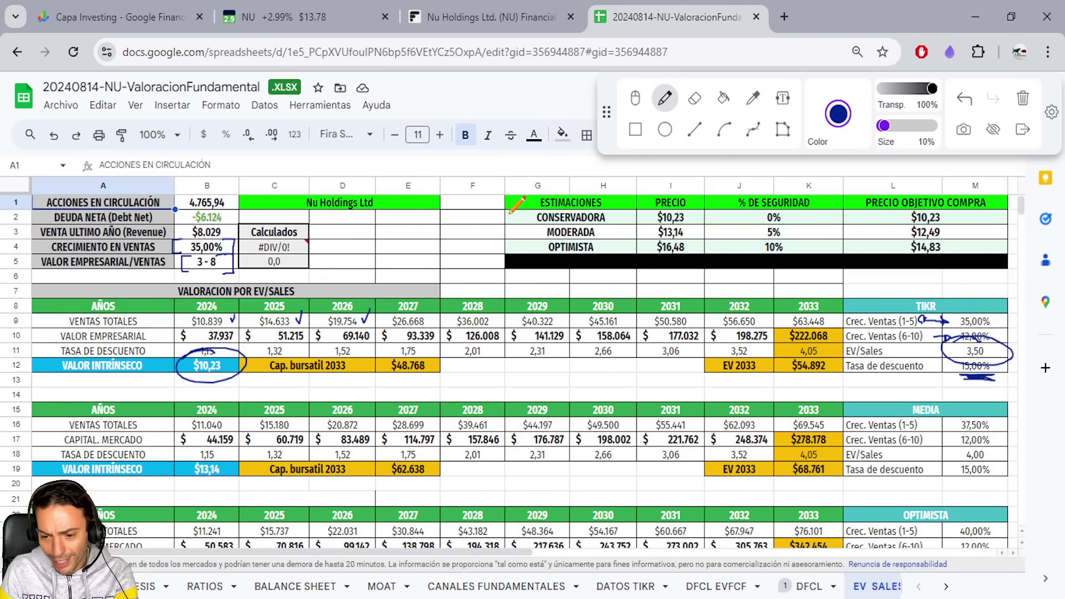
Clear all pen annotations from the sheet and exit the drawing tool.
{"action": "left_click", "coordinate": [1022, 98]}
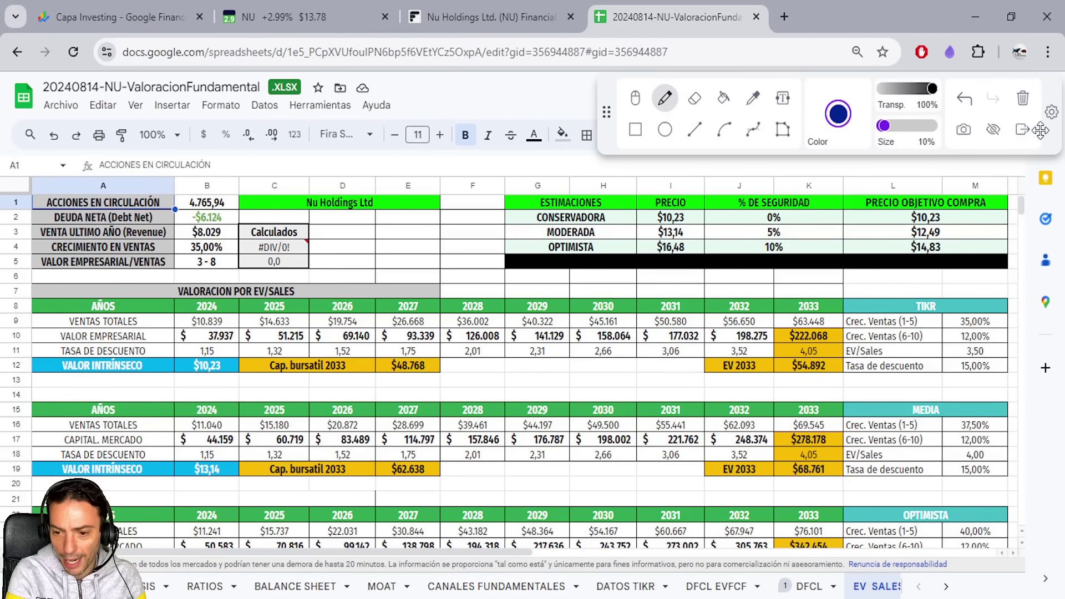
{"action": "left_click", "coordinate": [1023, 130]}
Set the TIKR scenario's EV/Sales multiple to 2,5.
{"action": "left_click", "coordinate": [982, 352]}
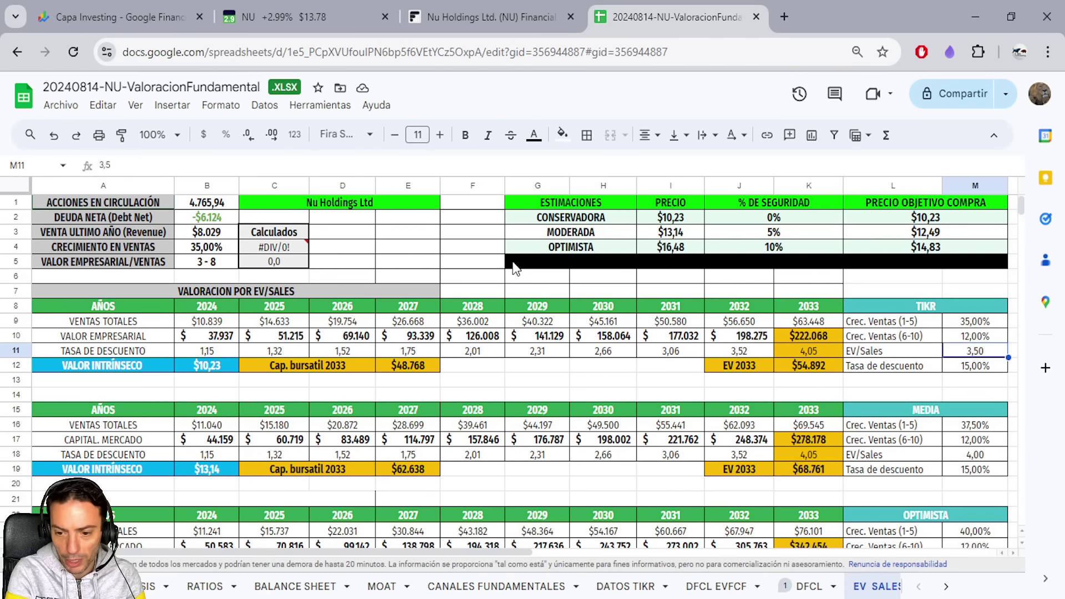
{"action": "left_click", "coordinate": [104, 166]}
{"action": "key", "text": "BackSpace"}
{"action": "type", "text": "2"}
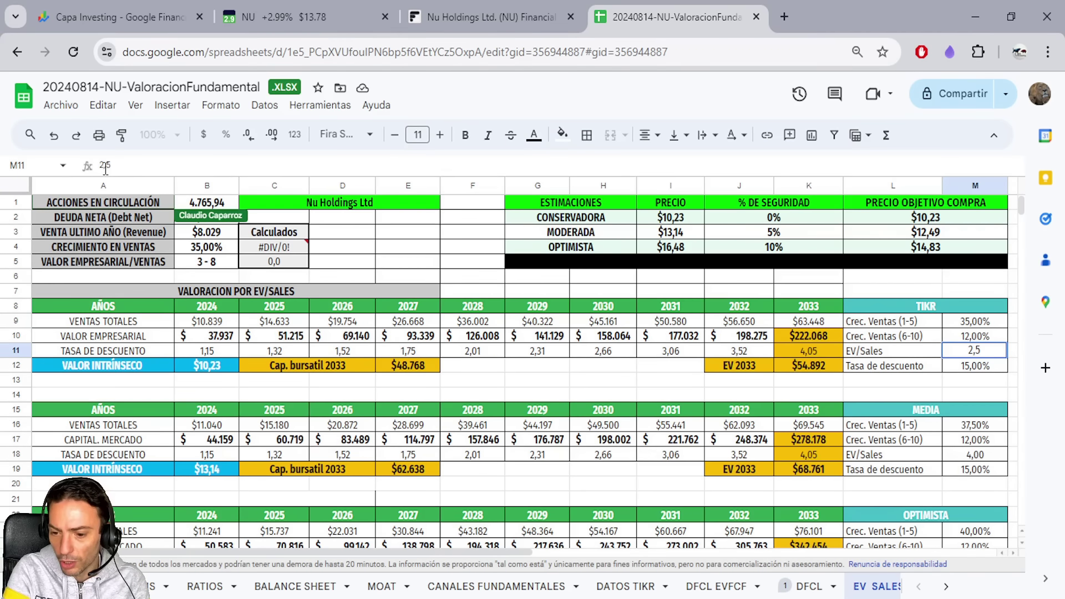
{"action": "key", "text": "Return"}
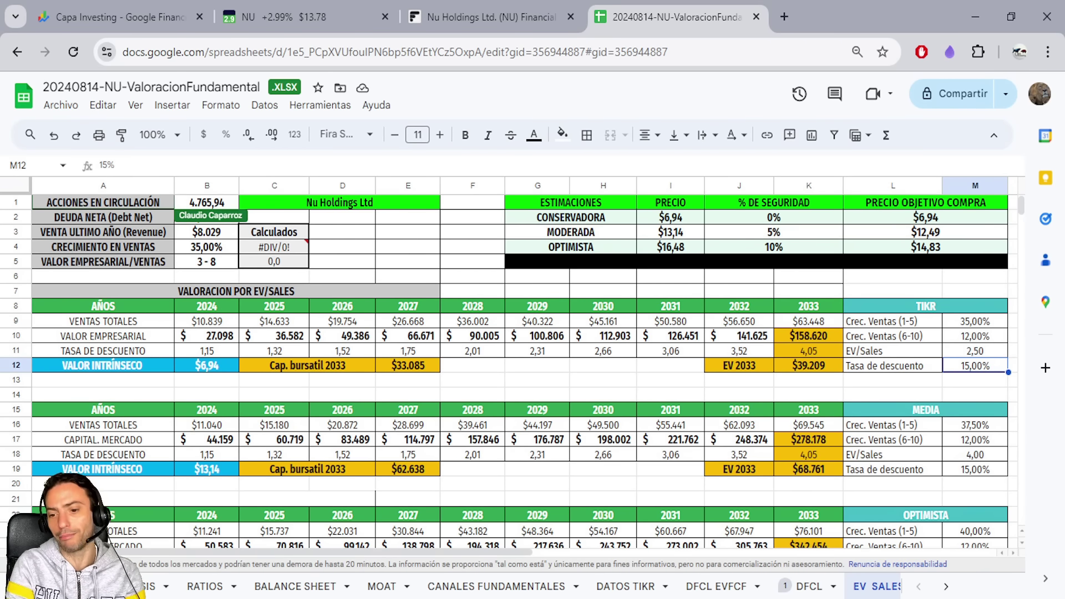
Set the TIKR scenario's EV/Sales multiple back to 3,5.
{"action": "left_click", "coordinate": [975, 351]}
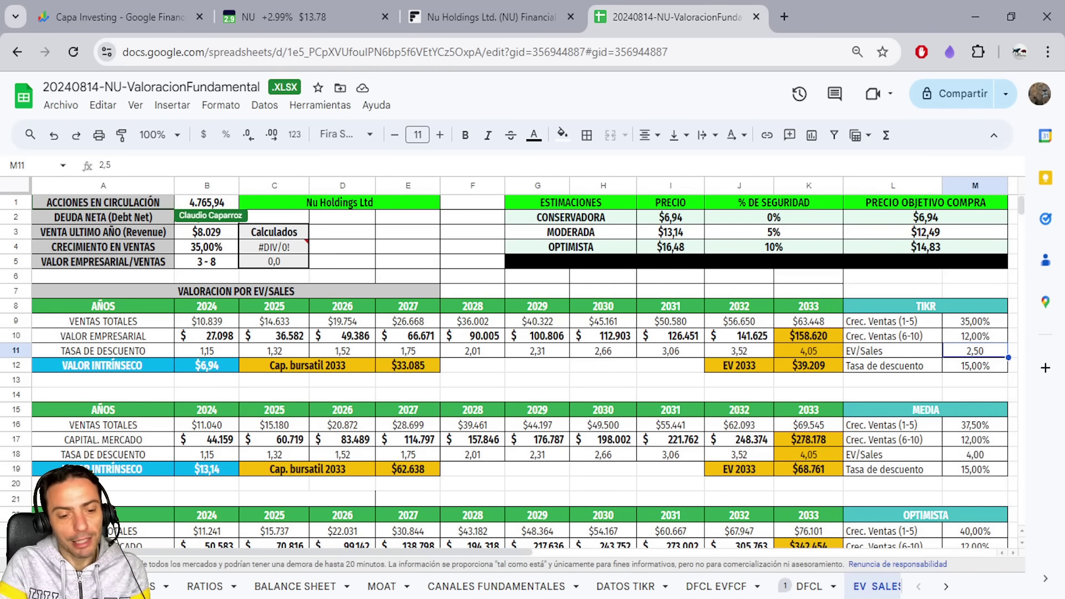
{"action": "type", "text": "3,5"}
{"action": "key", "text": "Return"}
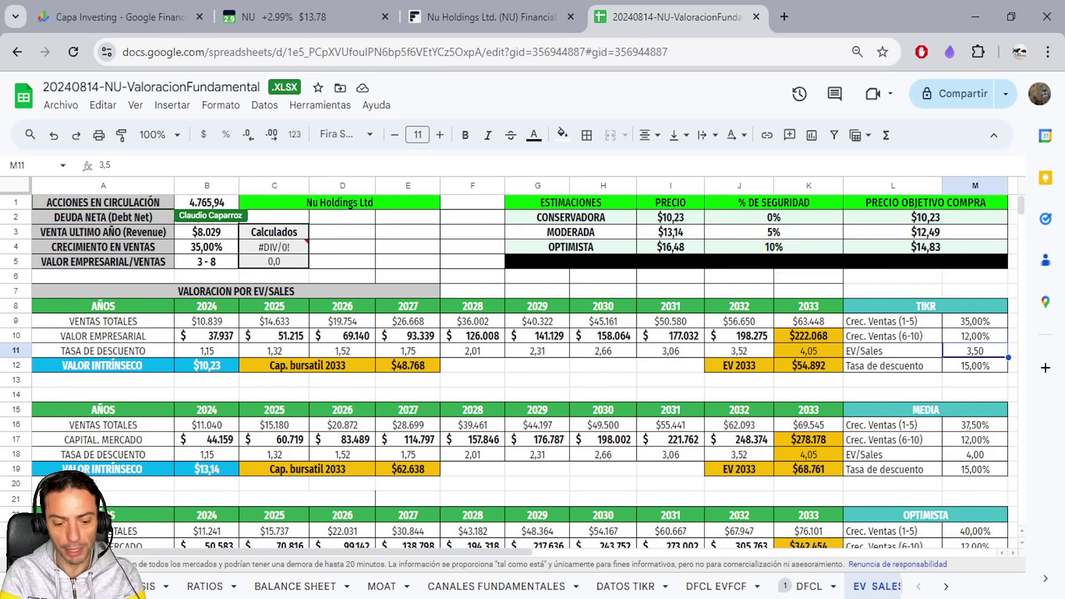
Set the TIKR scenario's EV/Sales multiple to 5 and its years 1-5 sales growth to 25%.
{"action": "type", "text": "5"}
{"action": "key", "text": "Return"}
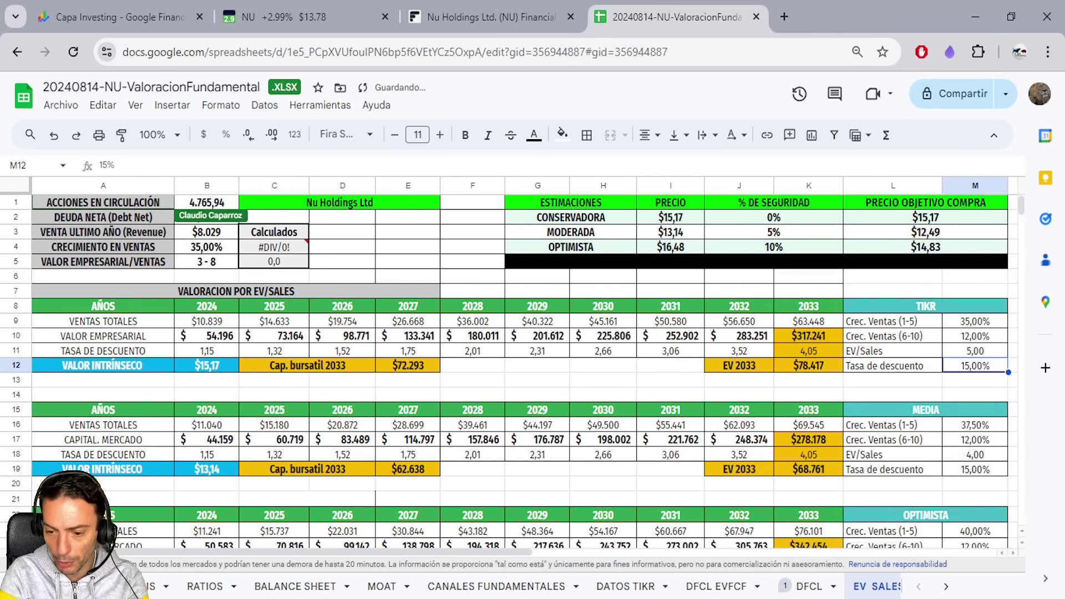
{"action": "key", "text": "Up"}
{"action": "key", "text": "Up"}
{"action": "key", "text": "Up"}
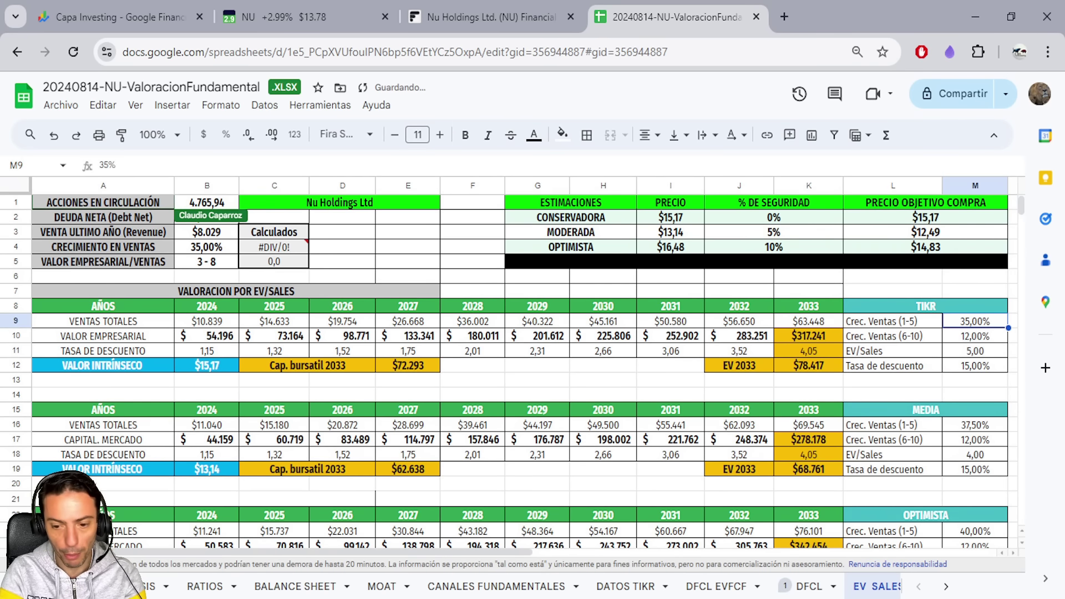
{"action": "type", "text": "25"}
{"action": "key", "text": "Return"}
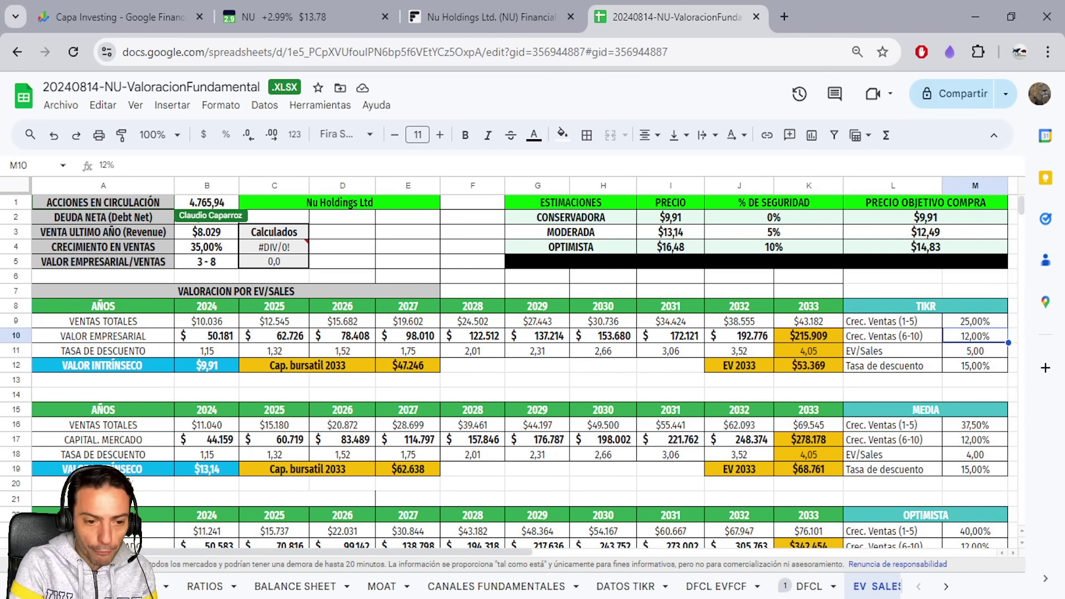
Switch to the Capa Investing portfolio in Google Finance and choose Nu Holdings Ltd (NU, NYSE) as a new investment.
{"action": "left_click", "coordinate": [57, 18]}
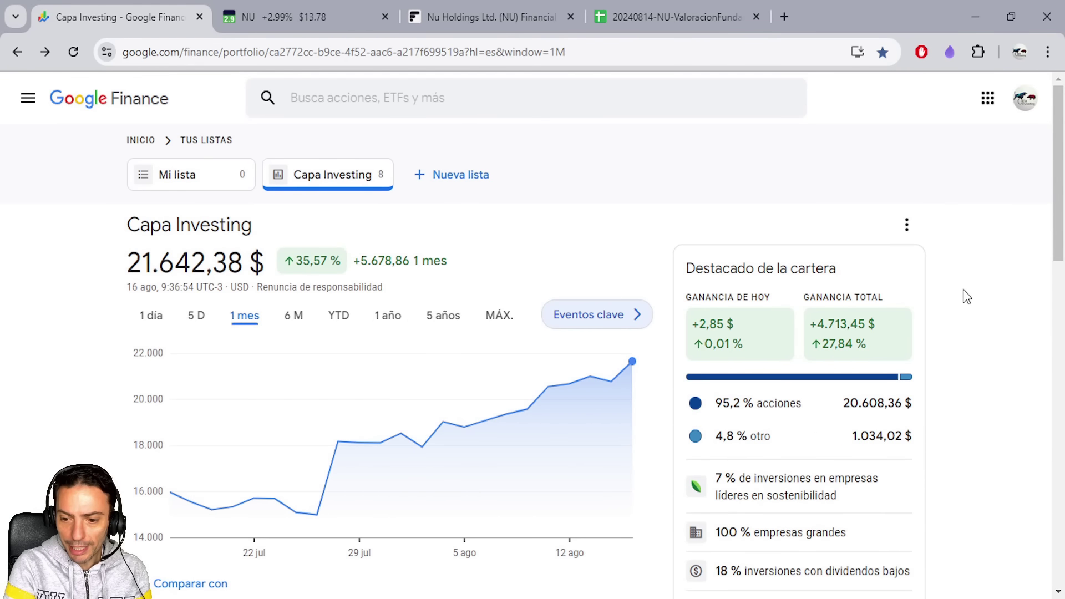
{"action": "scroll", "coordinate": [964, 290], "scroll_direction": "down", "scroll_amount": 7}
{"action": "scroll", "coordinate": [967, 296], "scroll_direction": "down", "scroll_amount": 2}
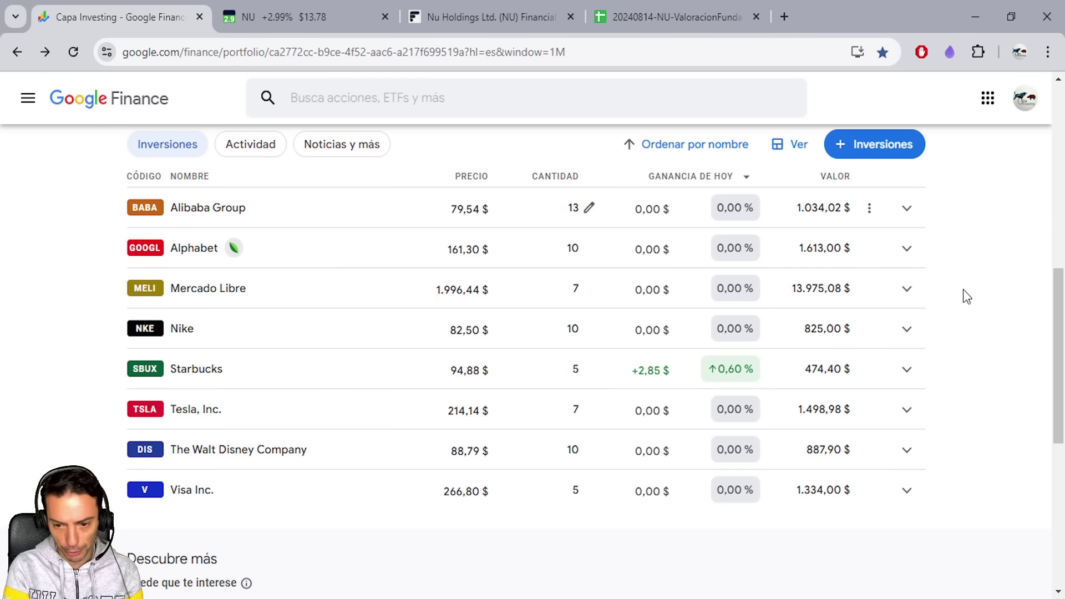
{"action": "left_click", "coordinate": [866, 148]}
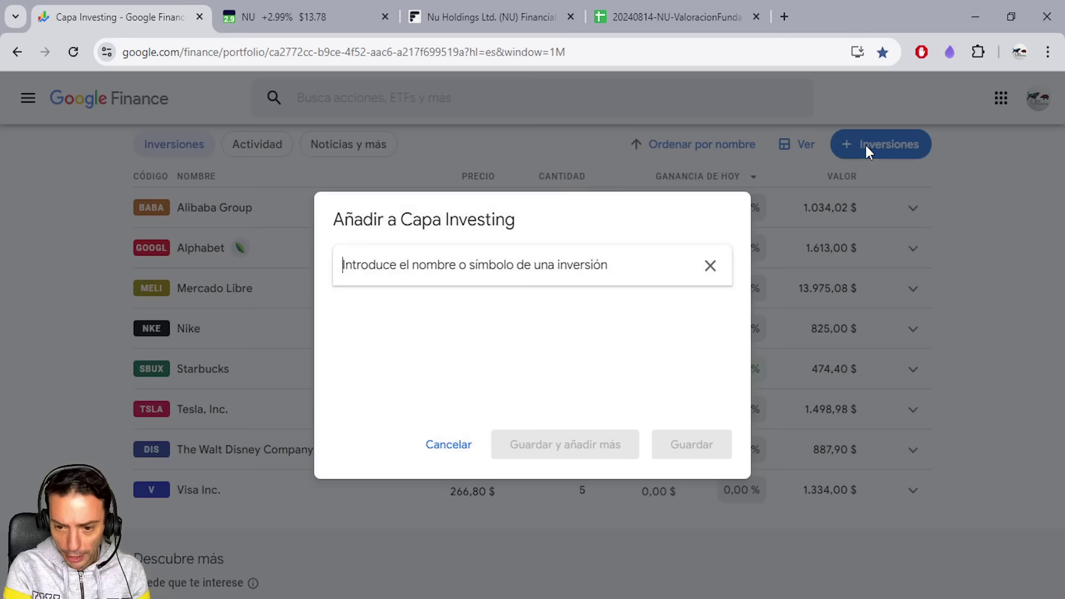
{"action": "type", "text": "NU"}
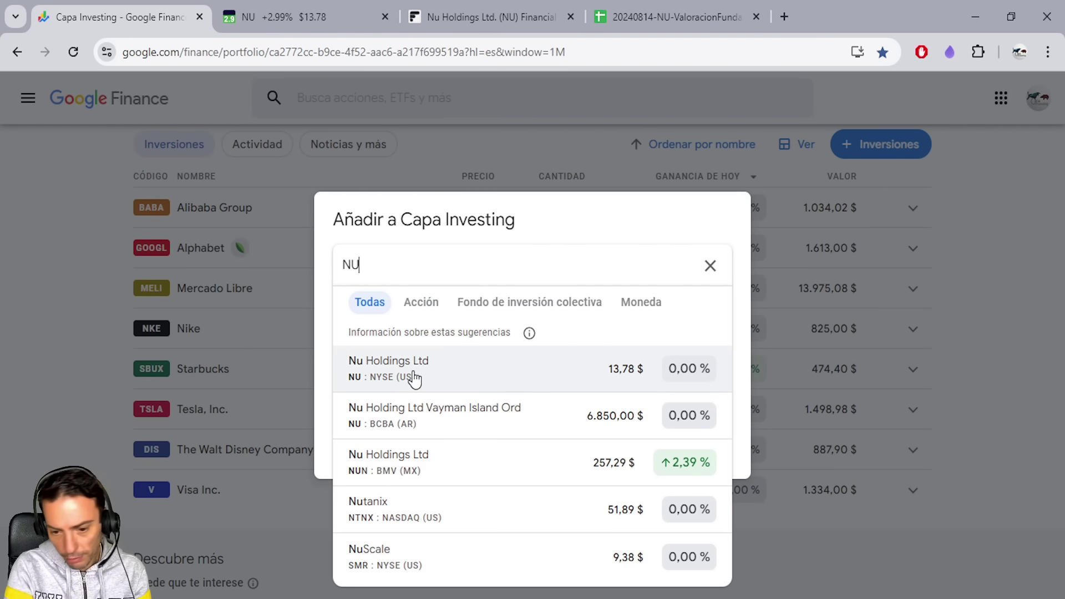
{"action": "left_click", "coordinate": [415, 379]}
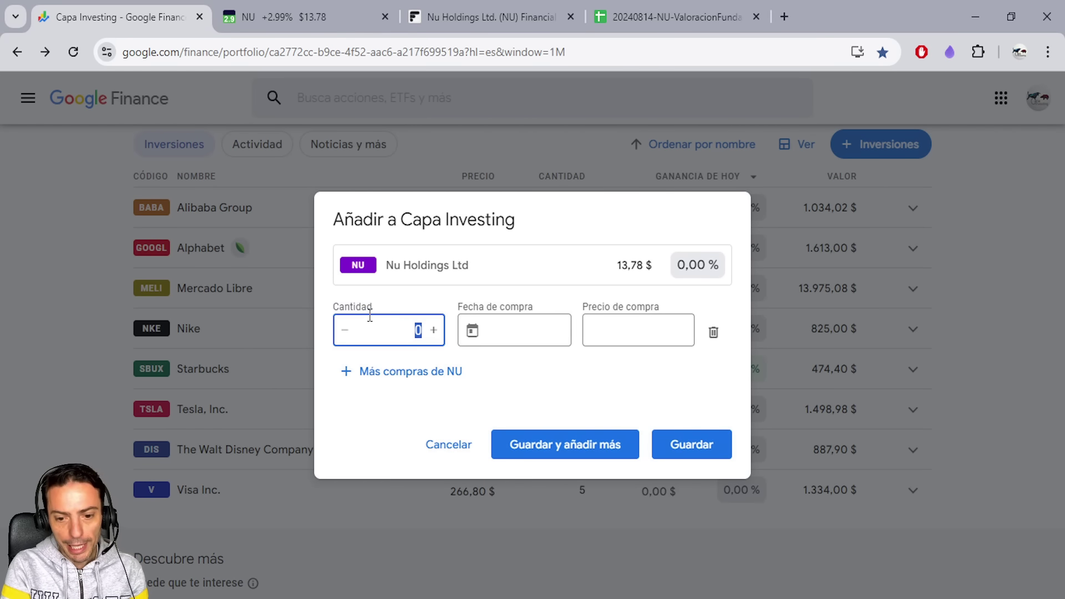
Record the Nu Holdings purchase with a quantity of 100 and a purchase date of 16 August 2024, and save it.
{"action": "type", "text": "100"}
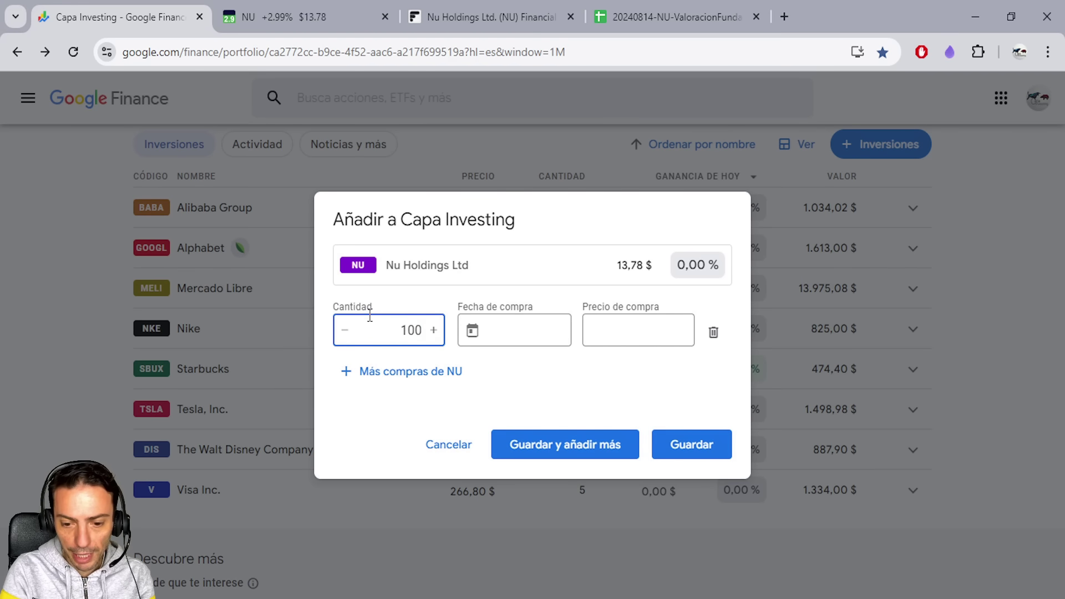
{"action": "left_click", "coordinate": [529, 332]}
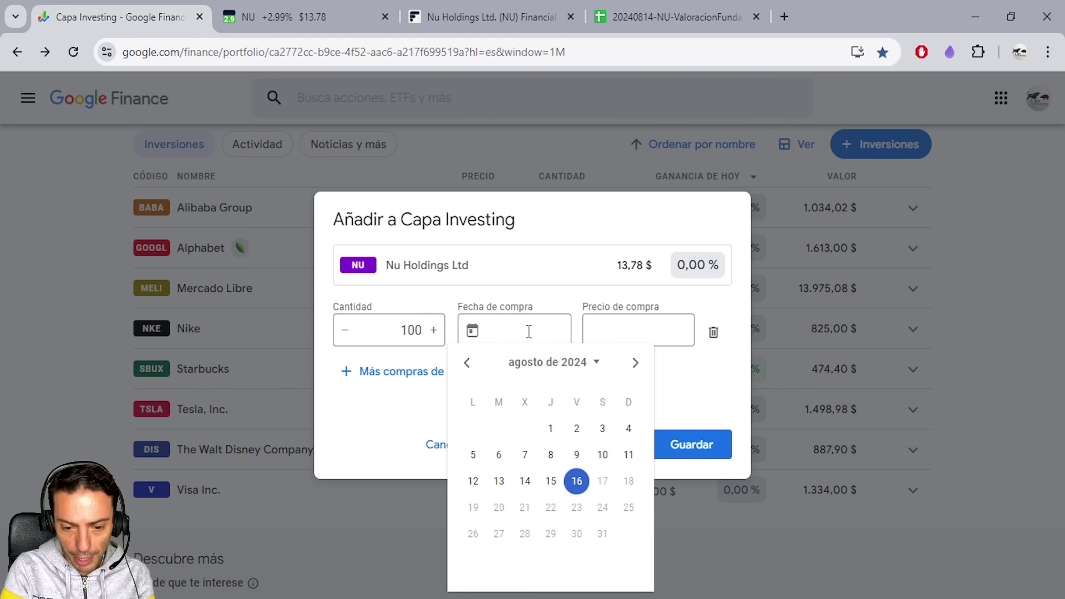
{"action": "left_click", "coordinate": [576, 486]}
{"action": "left_click", "coordinate": [687, 451]}
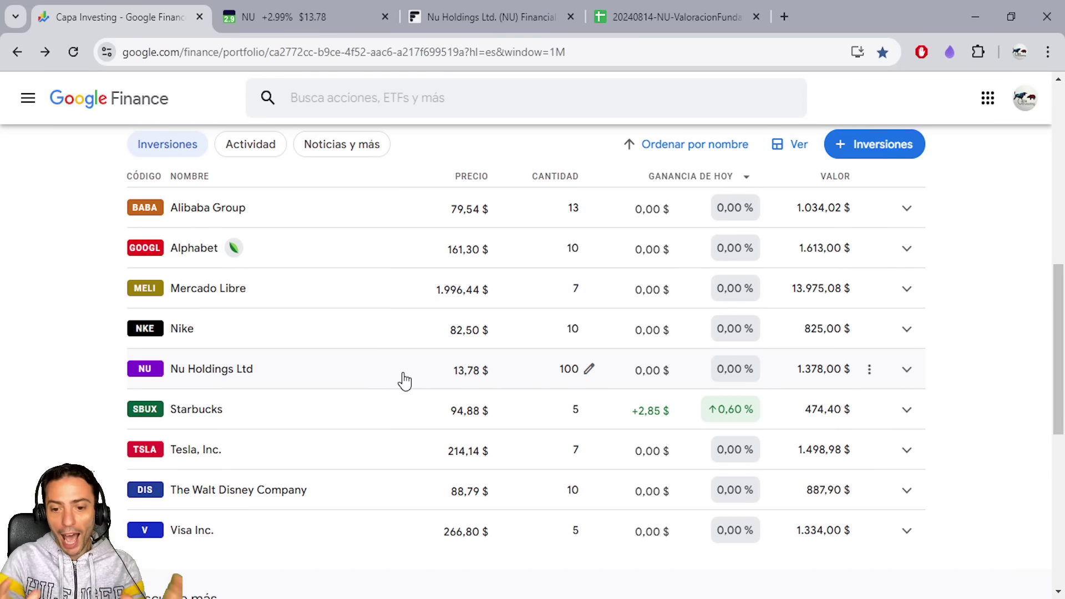
Expand the Alibaba Group holding to examine its purchase details.
{"action": "left_click", "coordinate": [907, 209]}
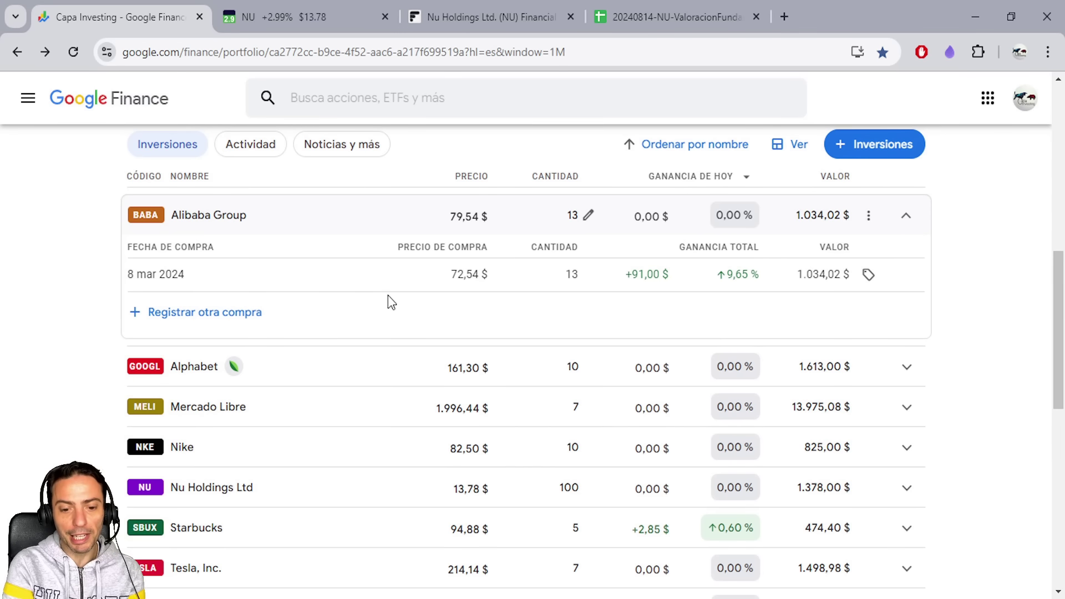